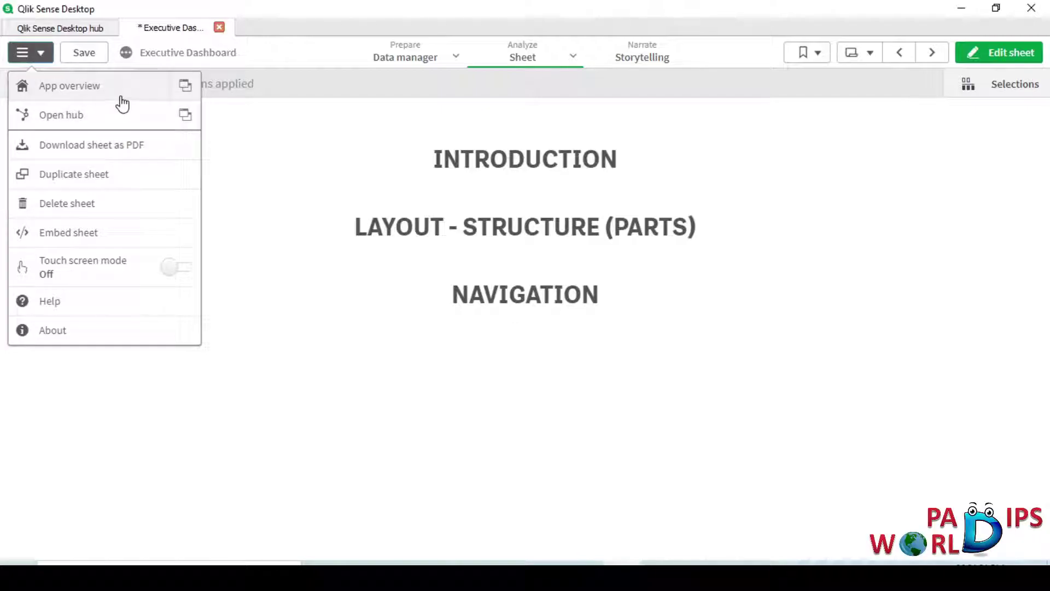
- Open the KPI Dashboard sheet from the app overview and show the list of all the app's sheets
left_click(117, 95)
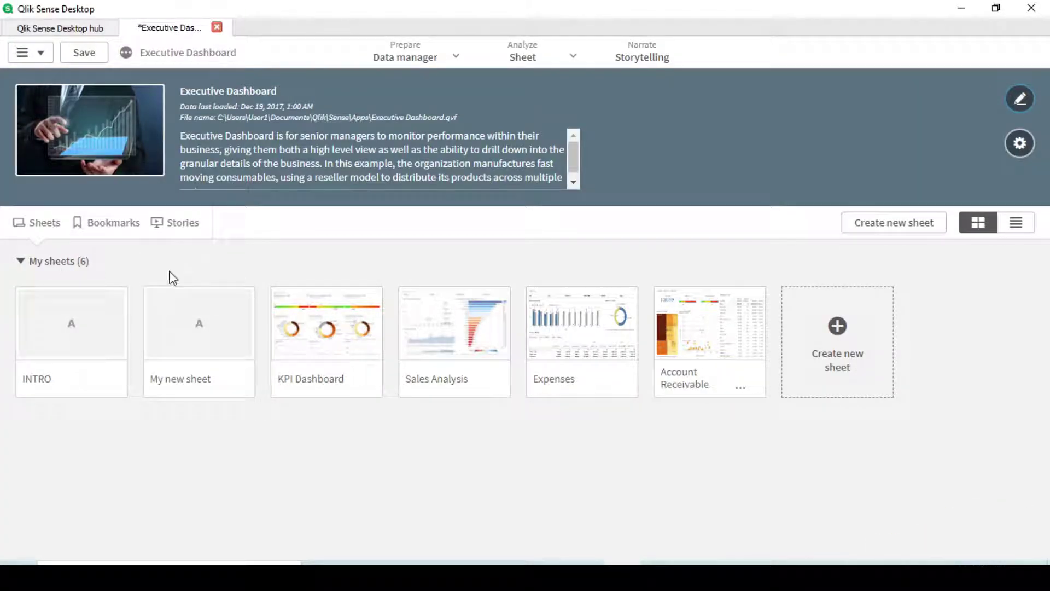
left_click(62, 225)
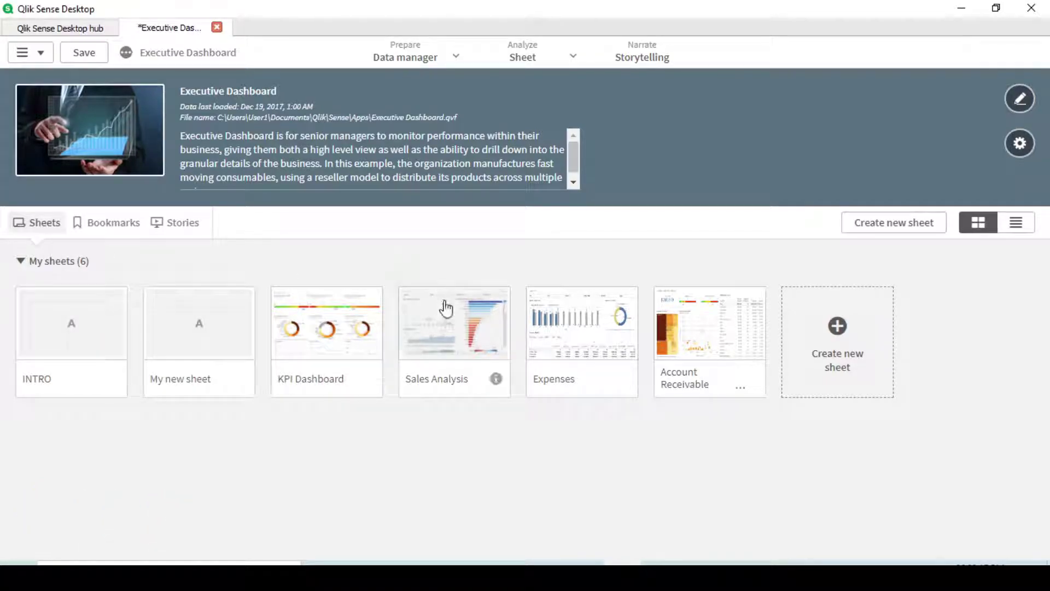
left_click(343, 327)
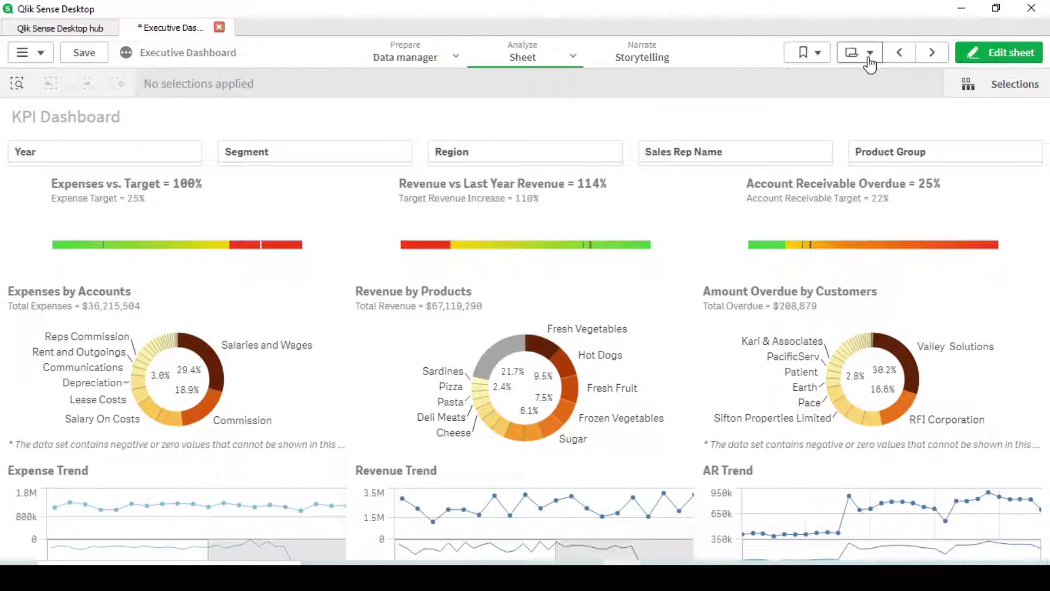
left_click(869, 59)
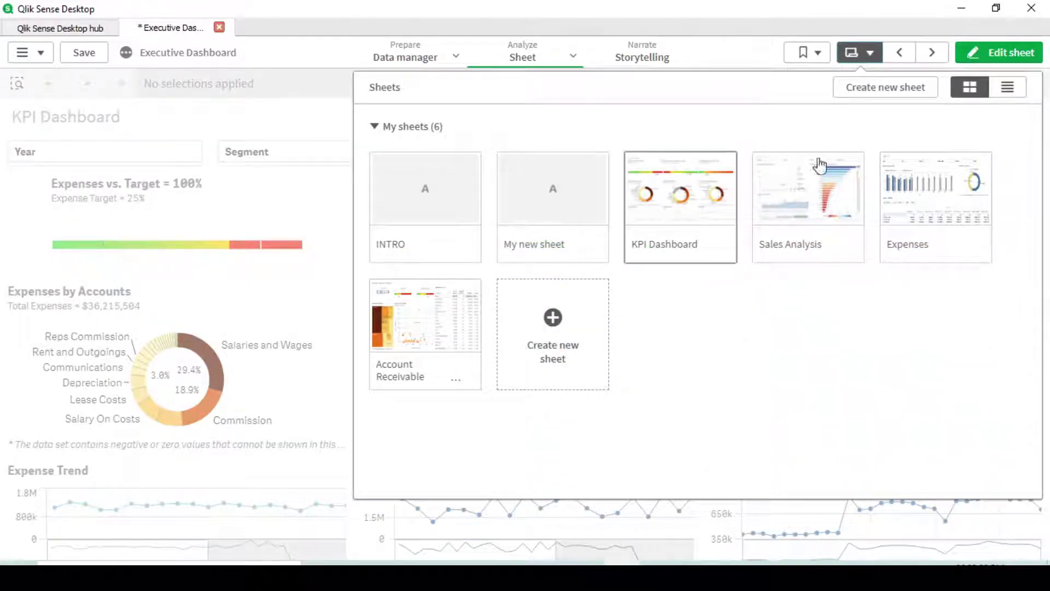
- Return to the app overview and show the app's saved bookmarks
left_click(39, 54)
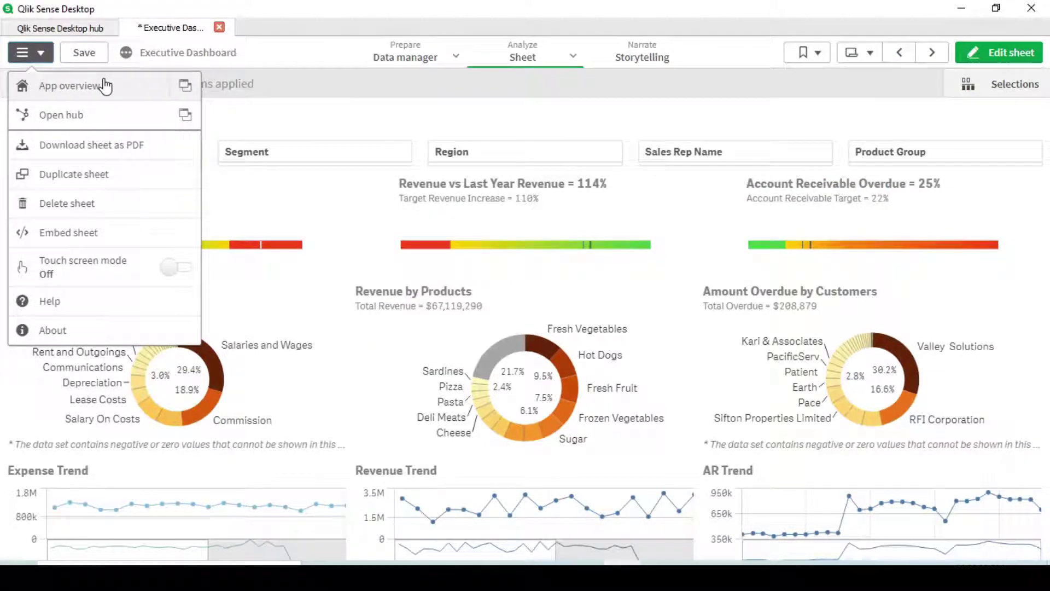
left_click(104, 86)
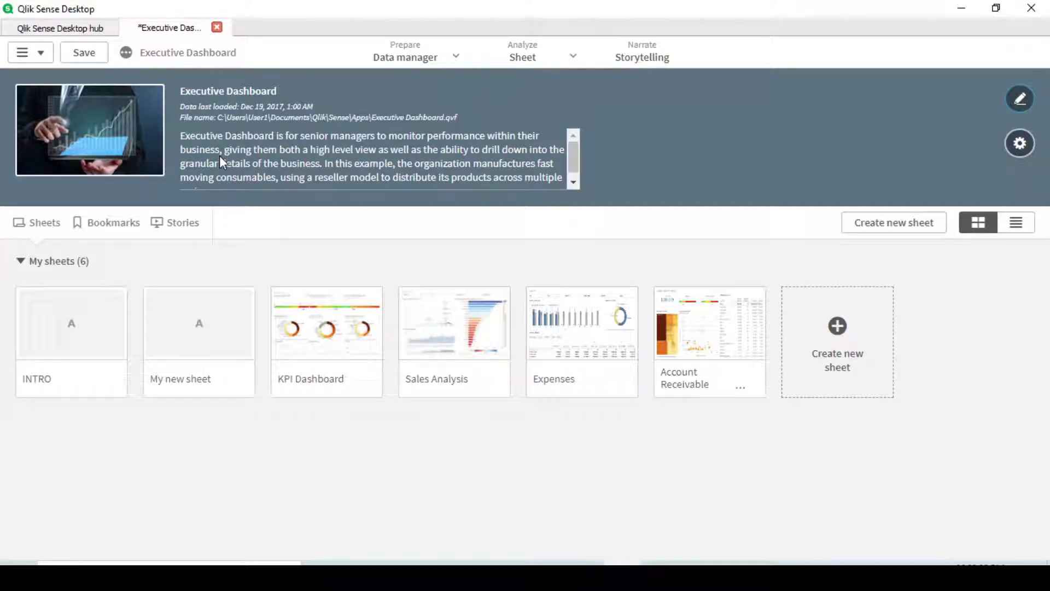
left_click(111, 230)
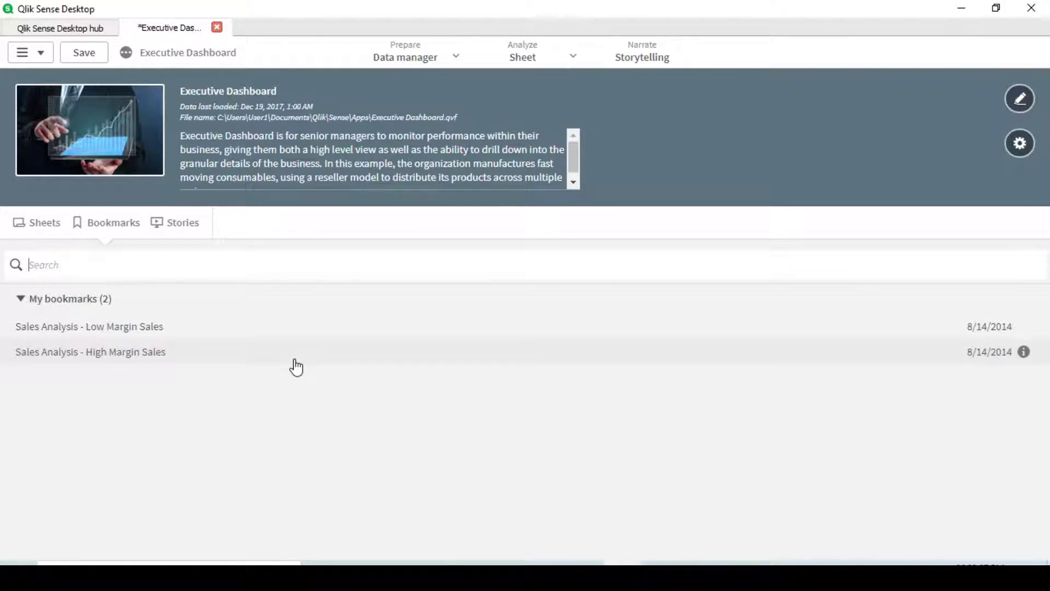
- Open the story Margin Analysis by Sales Rep from the app's stories and play it as a presentation
left_click(177, 224)
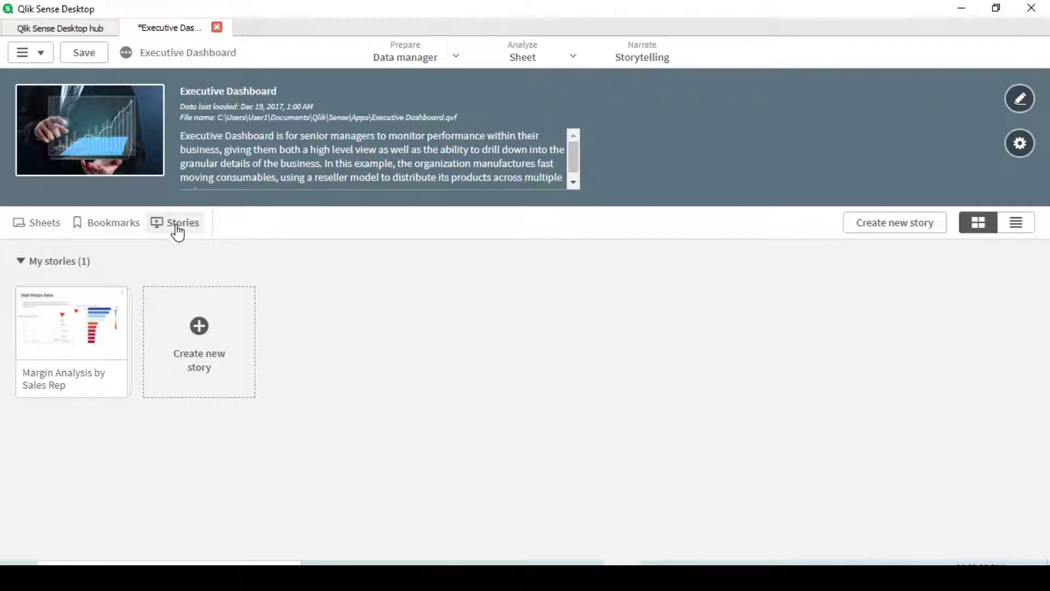
left_click(73, 333)
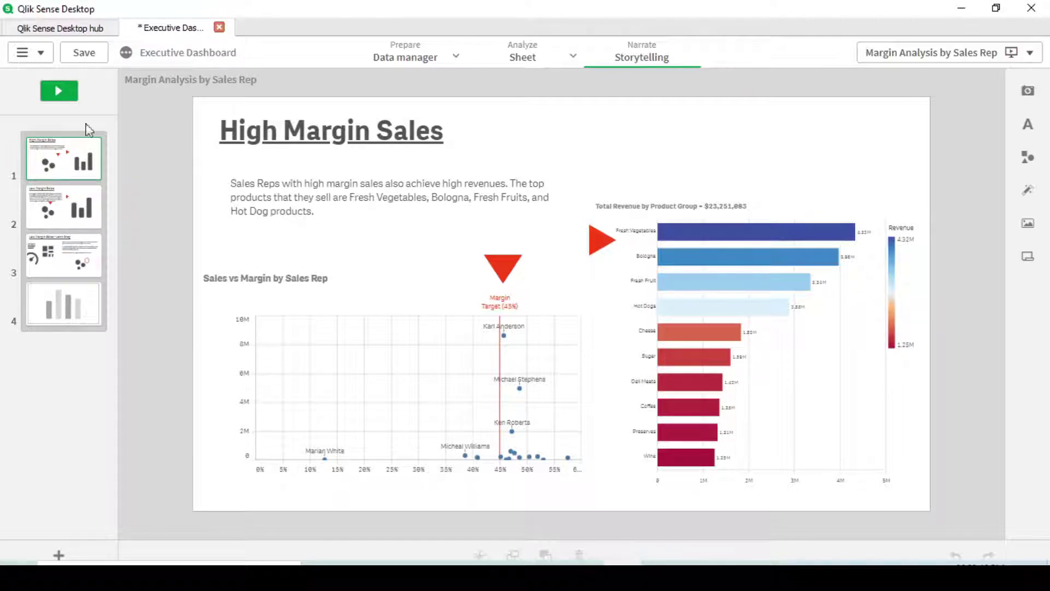
left_click(56, 97)
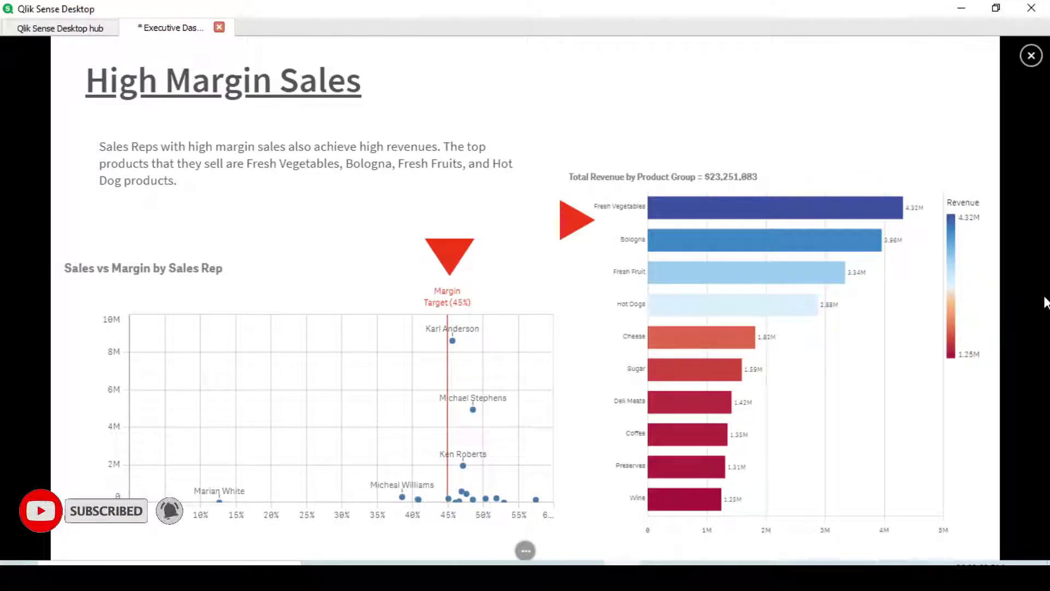
- Switch to the Qlik Sense Desktop hub, start creating a new app and abandon it
left_click(60, 27)
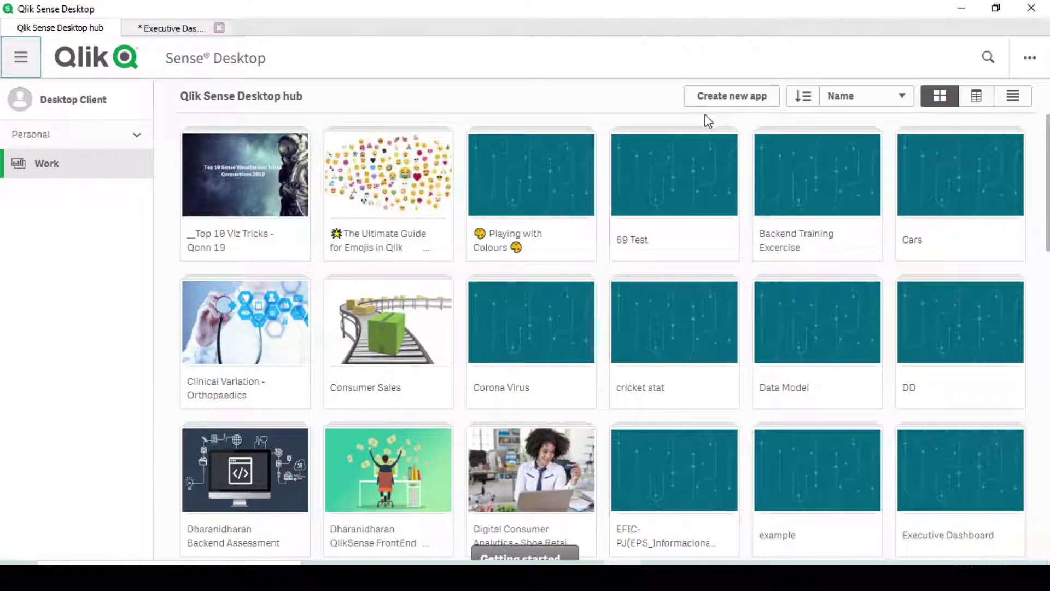
left_click(744, 104)
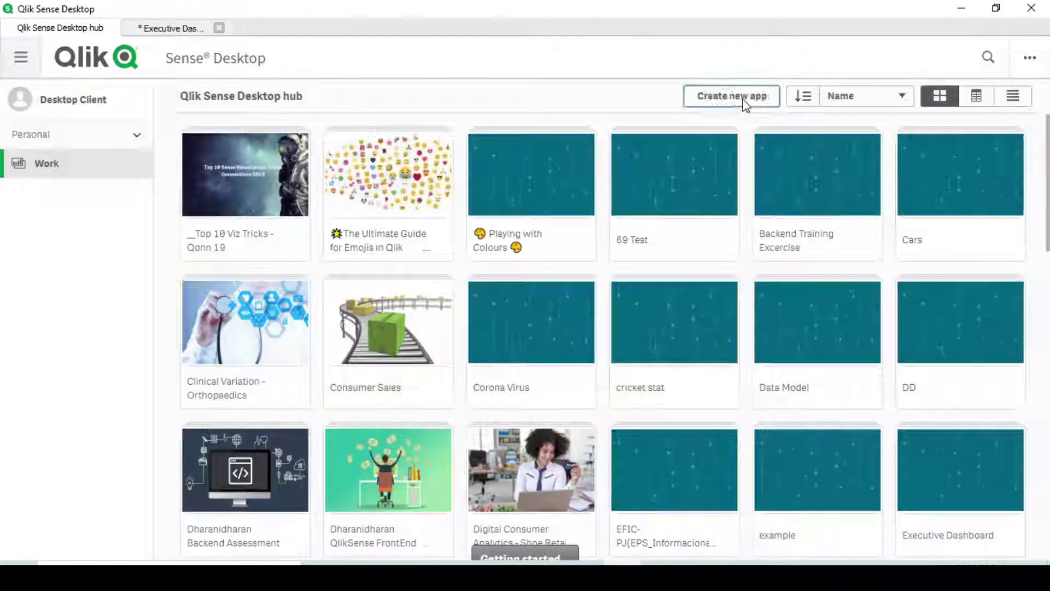
left_click(619, 372)
- Sort the hub's apps in descending order and back in ascending order, and view the available sort criteria
left_click(802, 99)
left_click(804, 103)
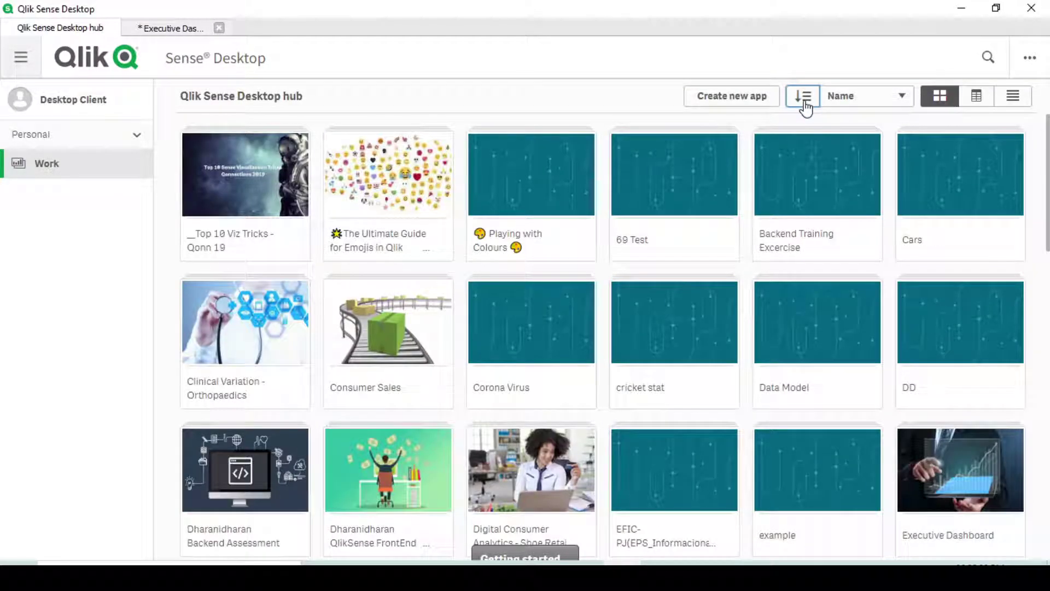
left_click(805, 105)
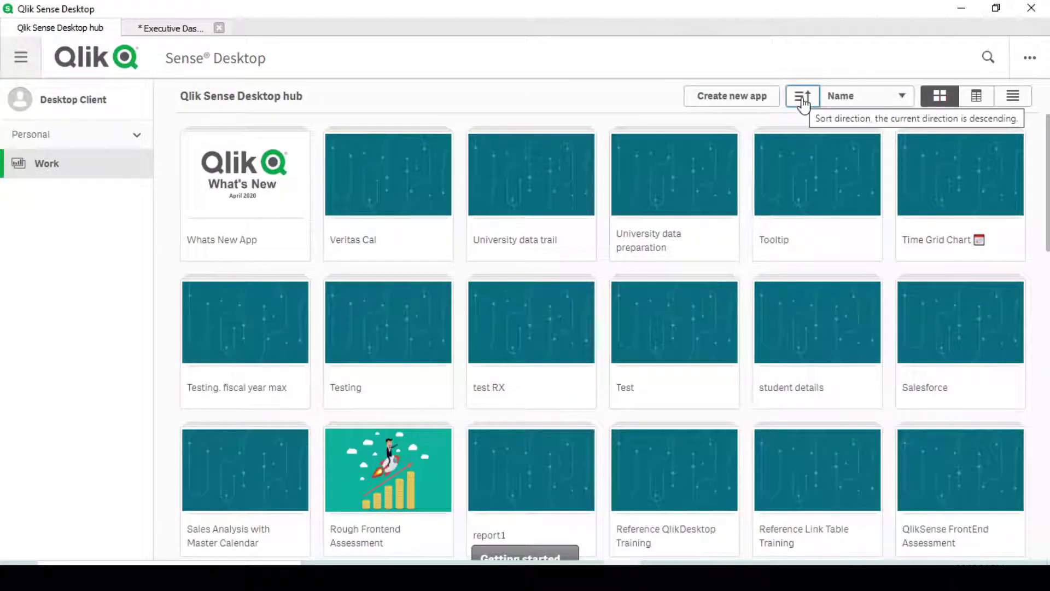
left_click(805, 105)
left_click(833, 102)
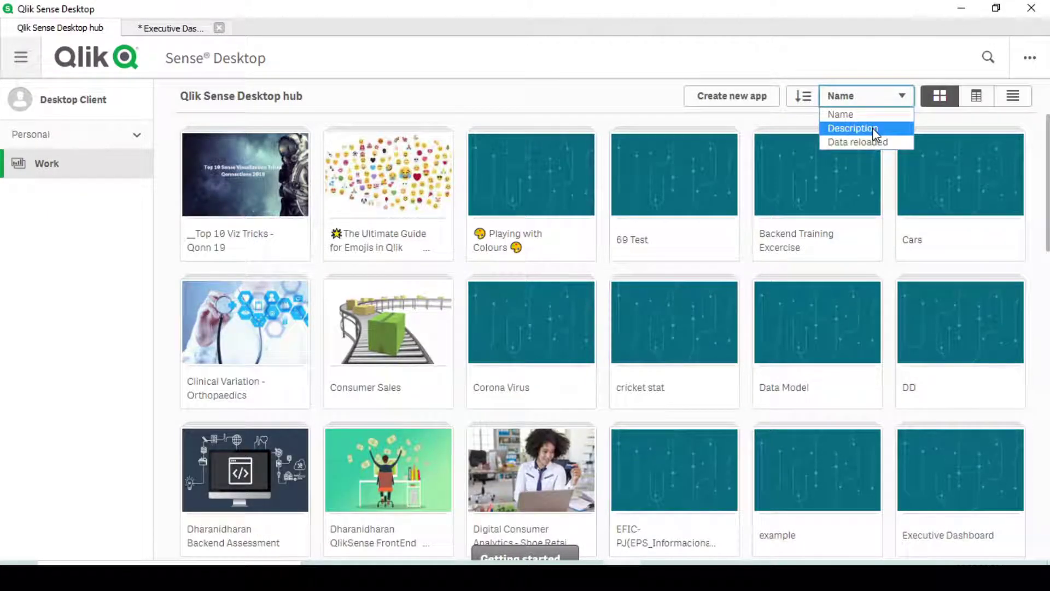
- Show the app information of the open Executive Dashboard app and read through its full description
left_click(154, 28)
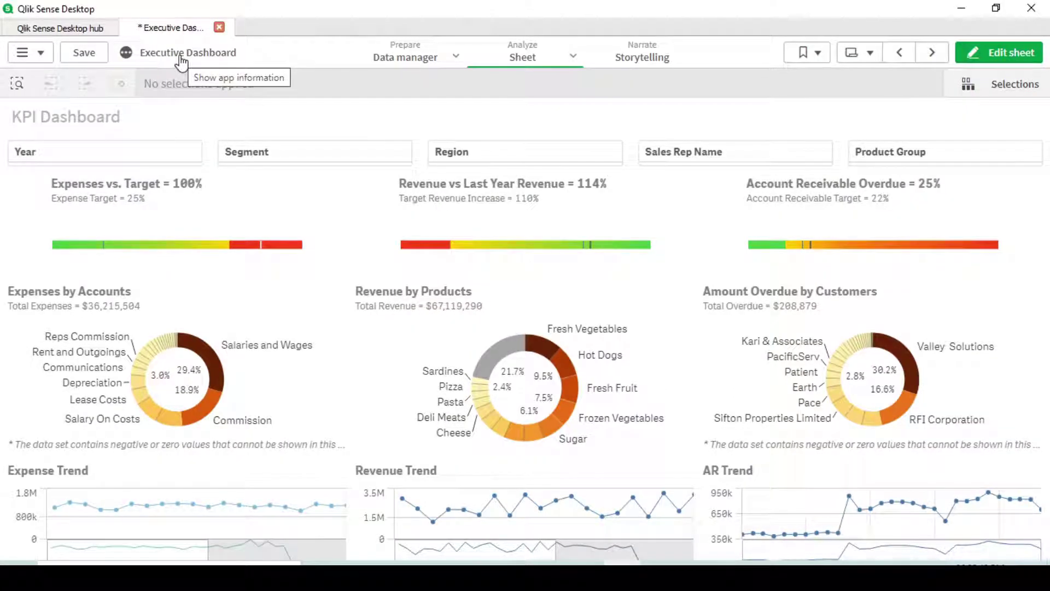
left_click(179, 55)
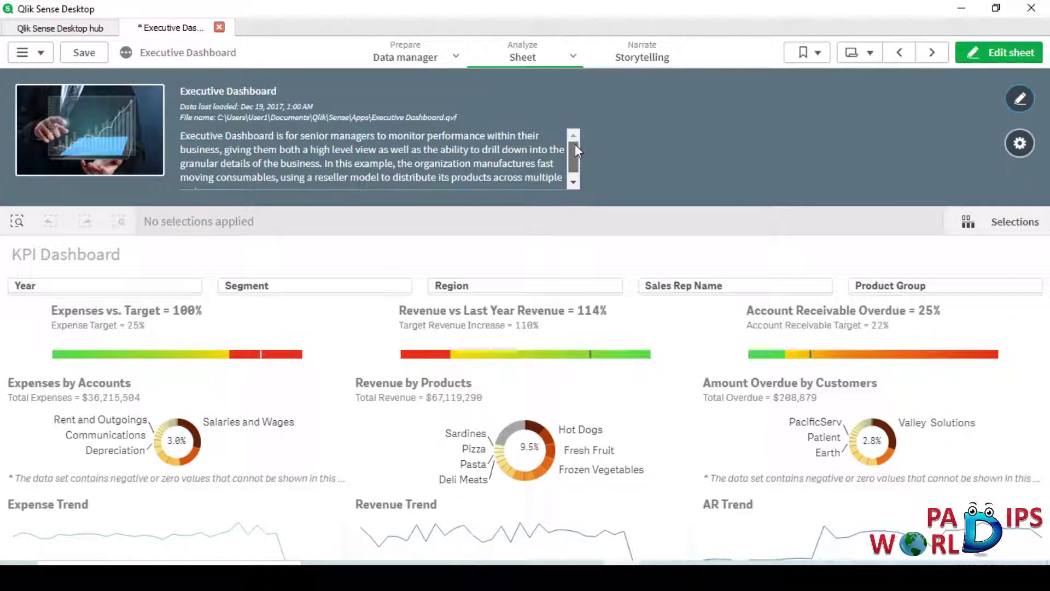
scroll(575, 144, "down", 1)
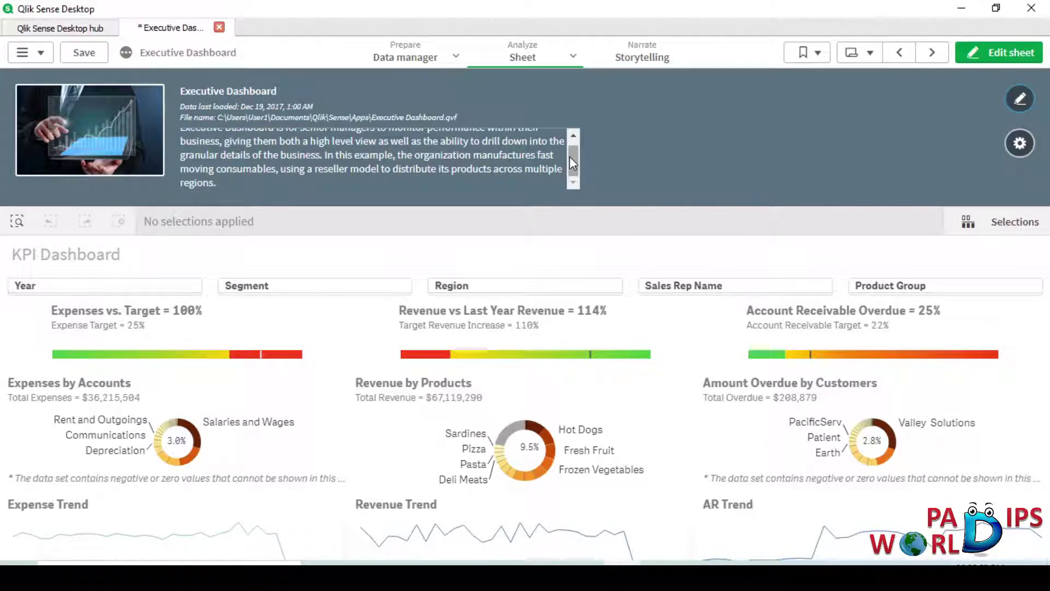
scroll(570, 156, "up", 1)
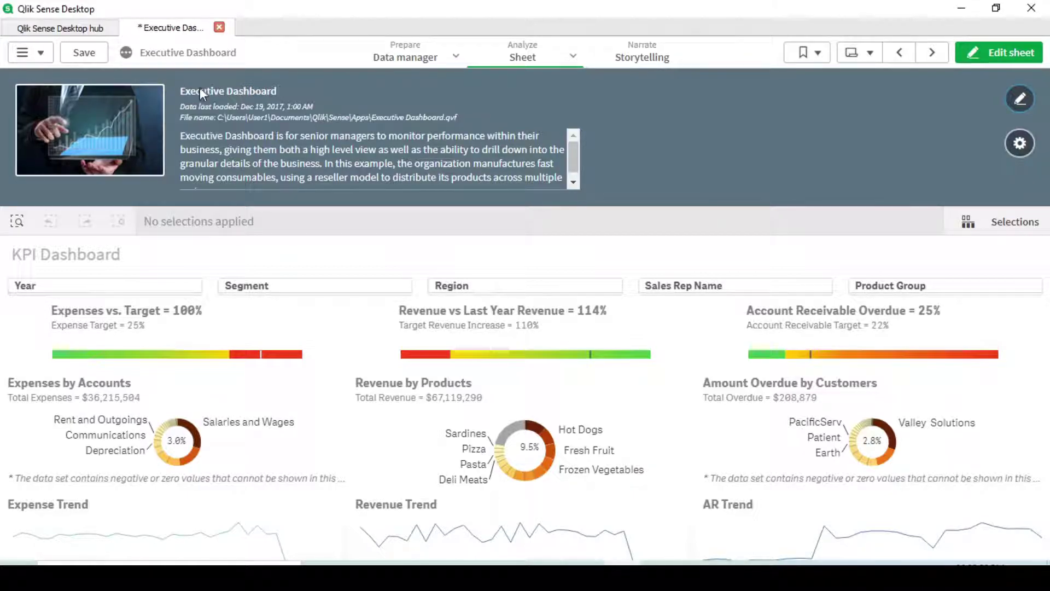
- Go back to the hub and check the criteria the apps can be sorted by, keeping Name
left_click(62, 29)
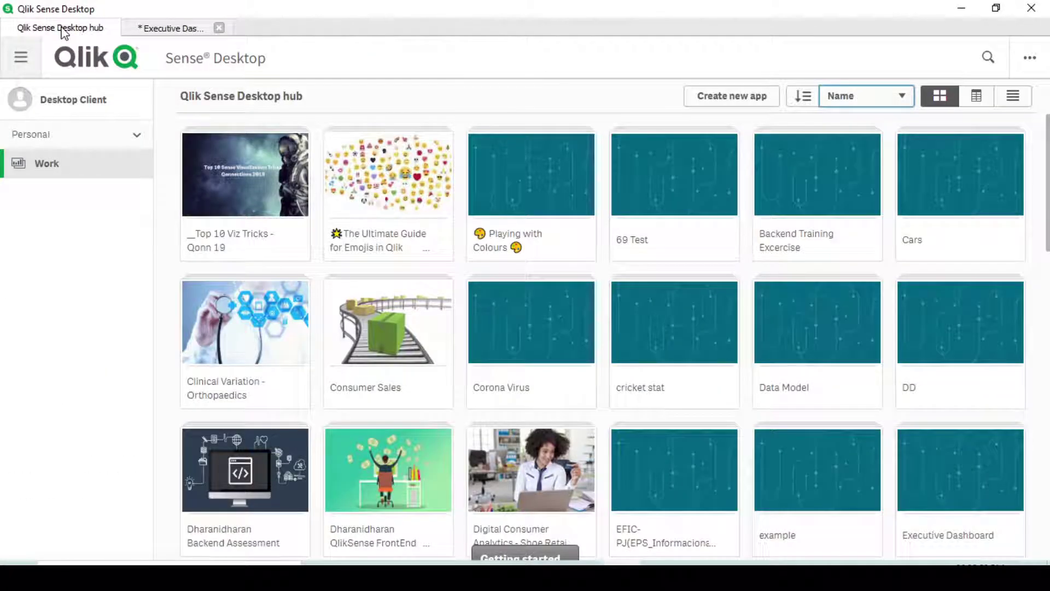
left_click(875, 103)
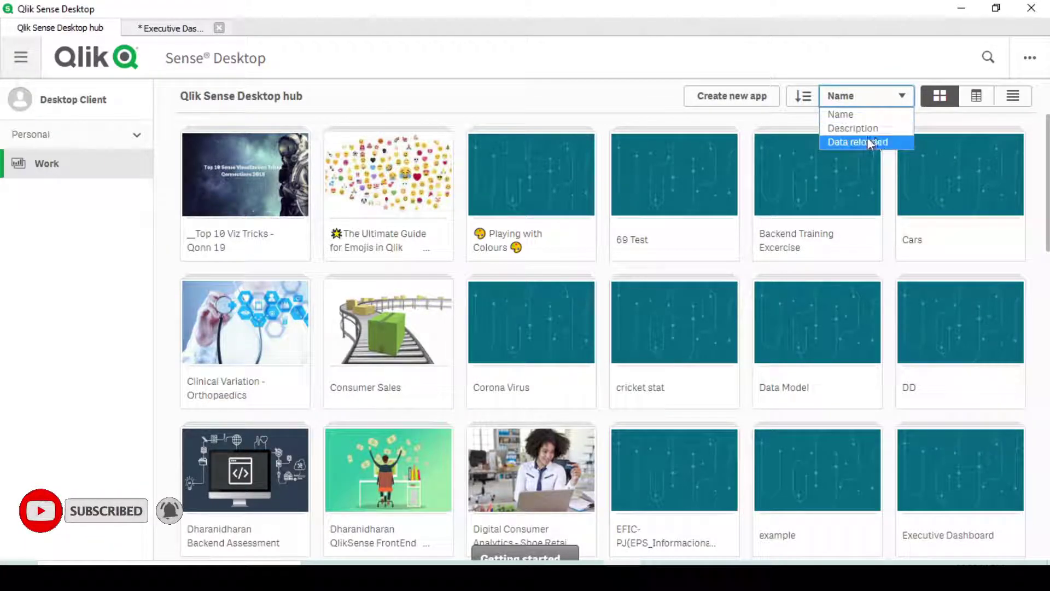
left_click(910, 77)
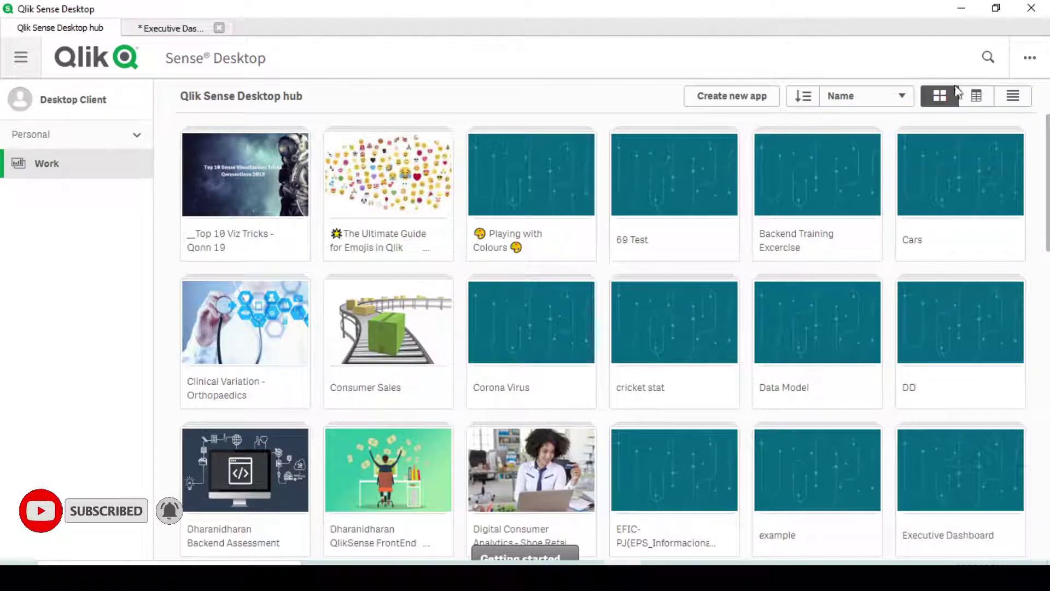
- Show the hub's apps as a detailed list and as a table, and return to the grid view
left_click(1013, 103)
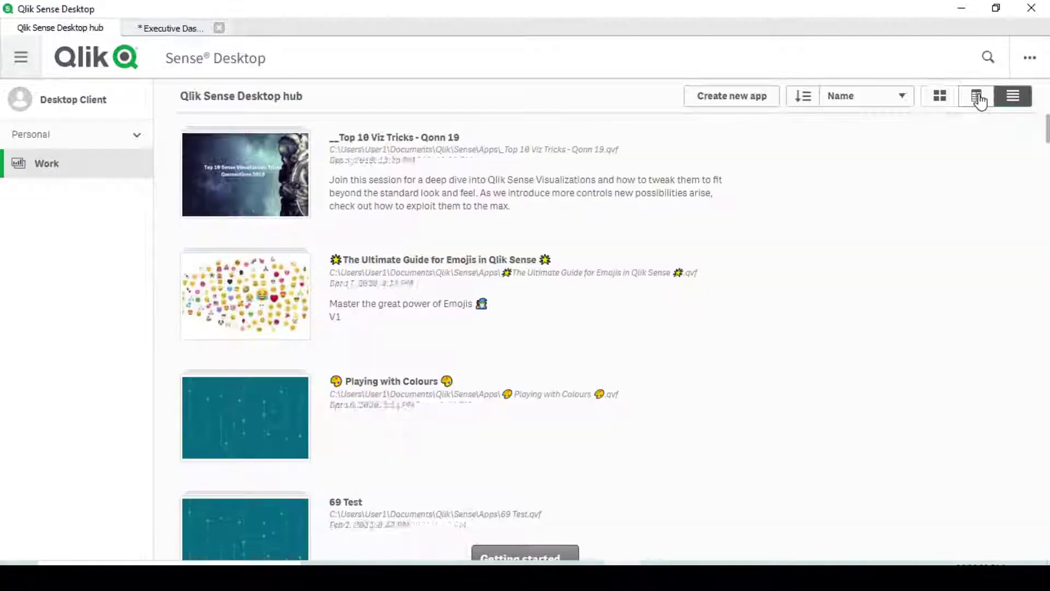
left_click(979, 102)
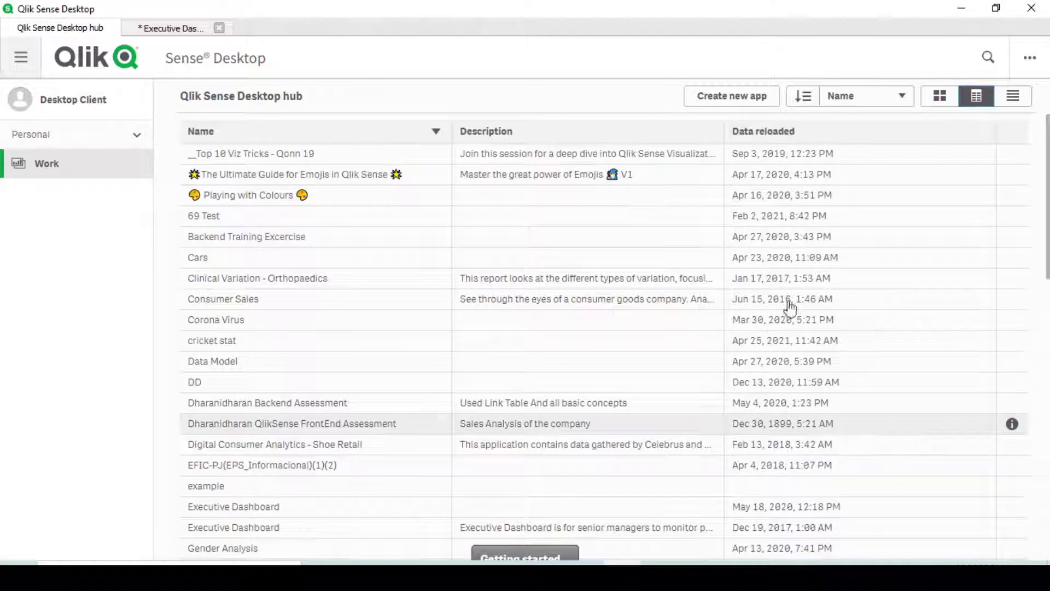
left_click(1013, 97)
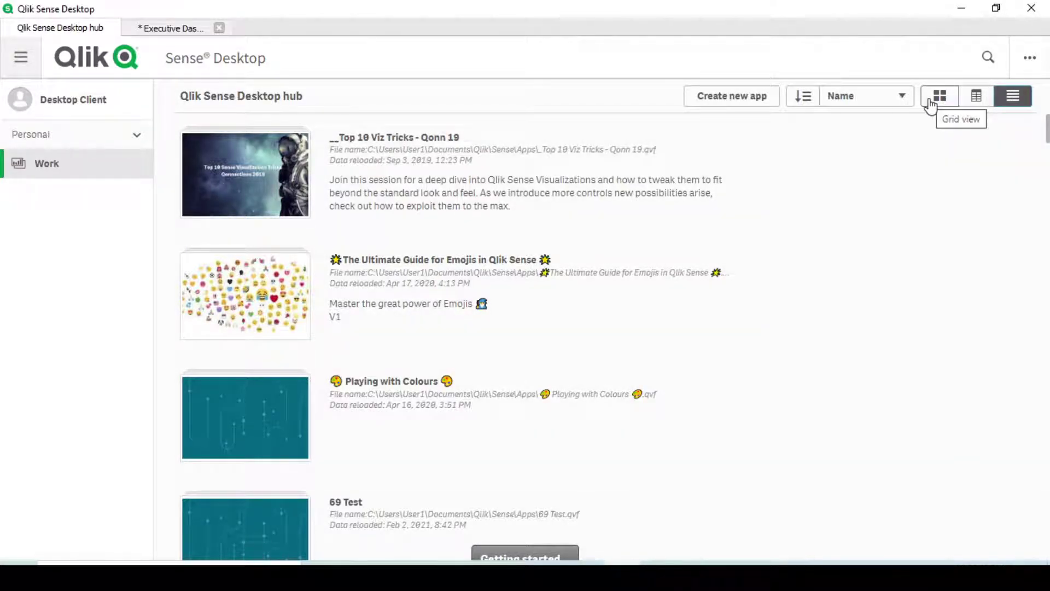
left_click(930, 104)
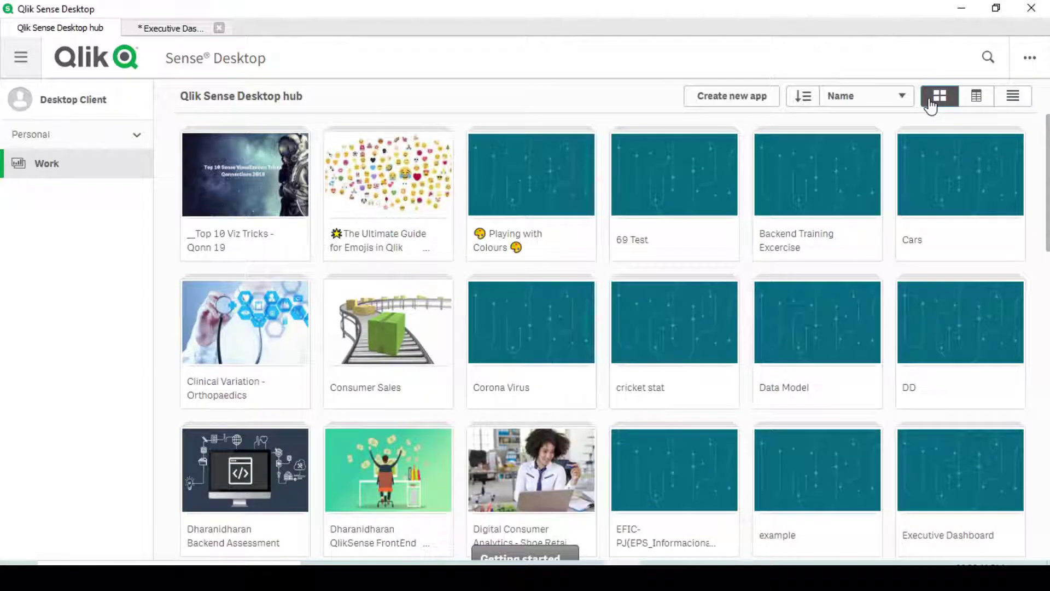
- View the hub's additional options, such as Dev Hub and Help, and the Desktop Client user profile details
left_click(1028, 64)
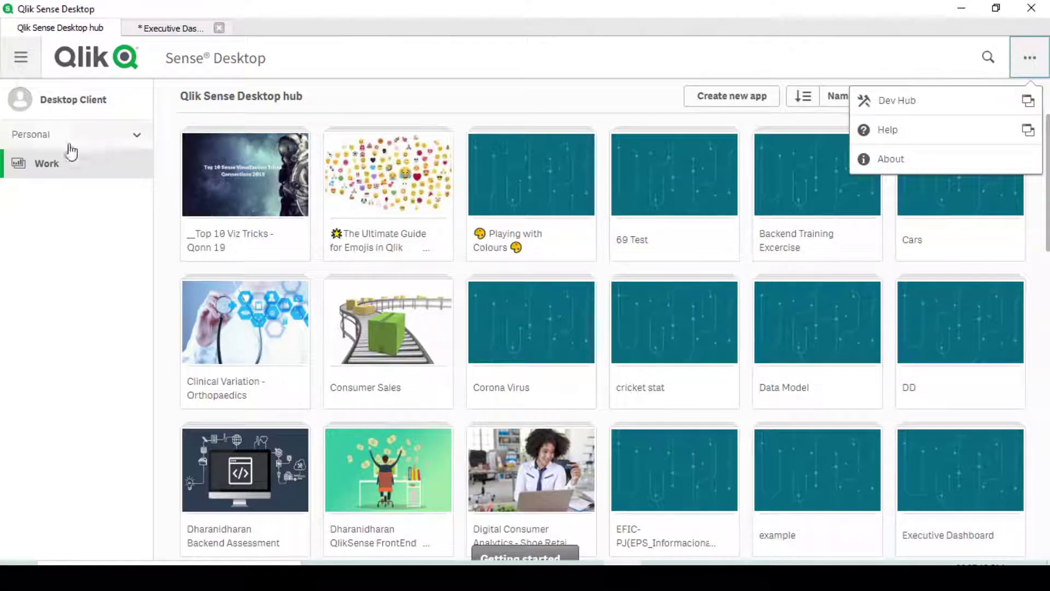
left_click(67, 105)
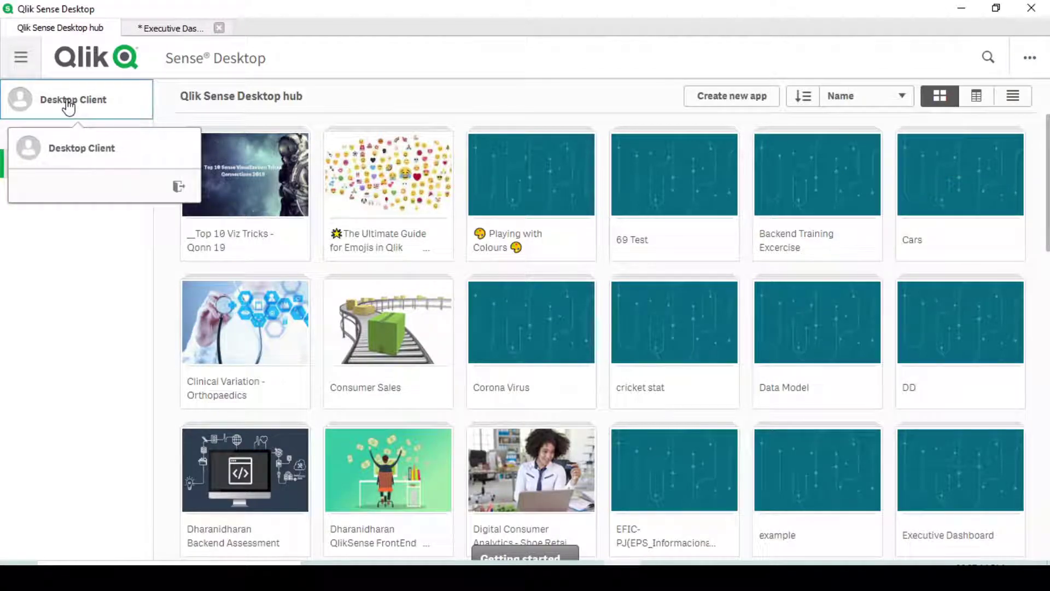
left_click(68, 106)
left_click(78, 109)
left_click(143, 227)
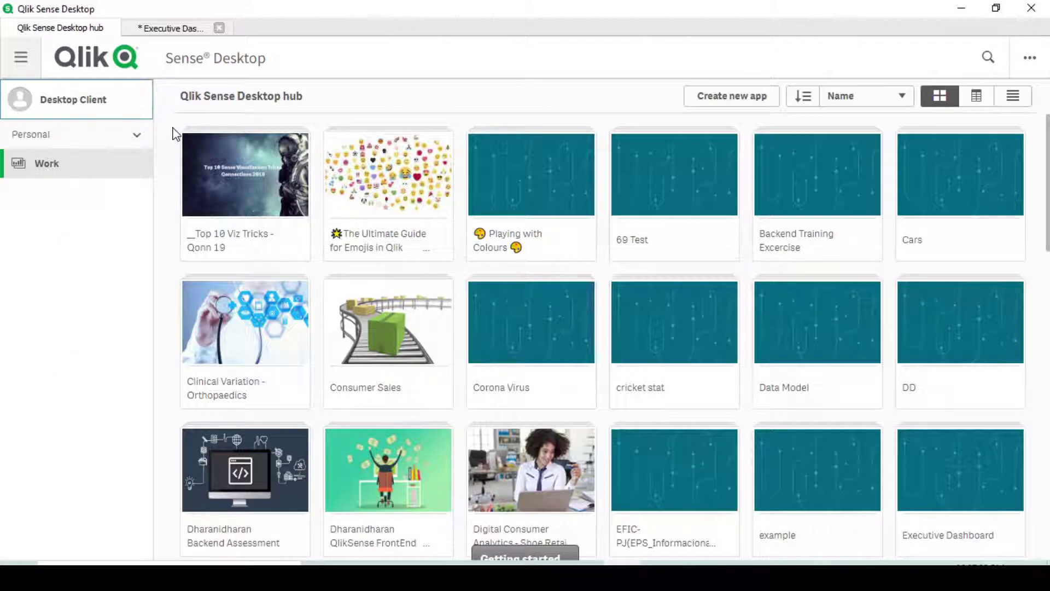
- Return to the Executive Dashboard app, hide its app information and open the app overview
left_click(183, 30)
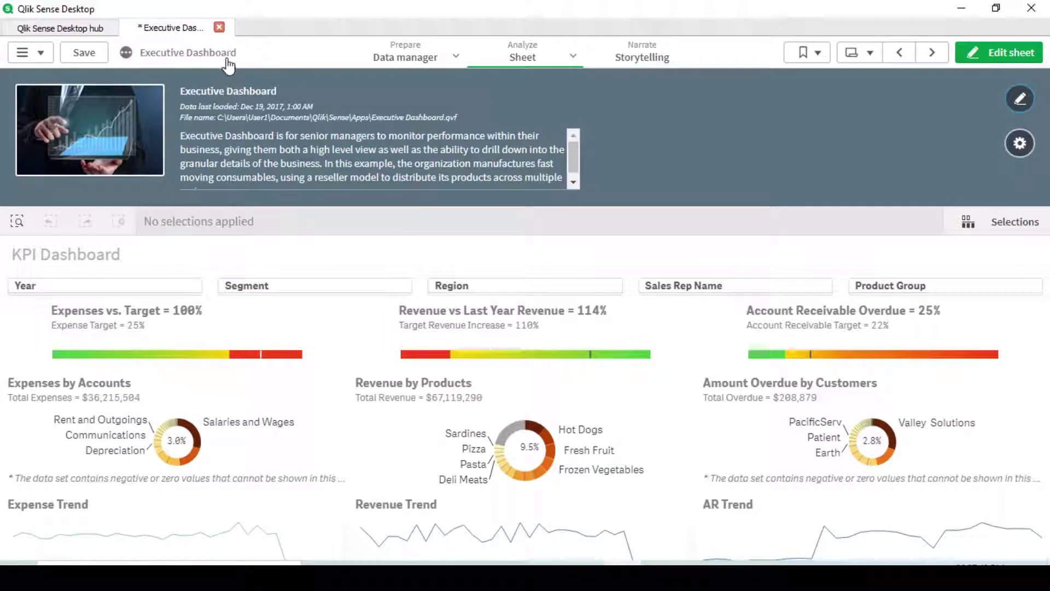
left_click(208, 54)
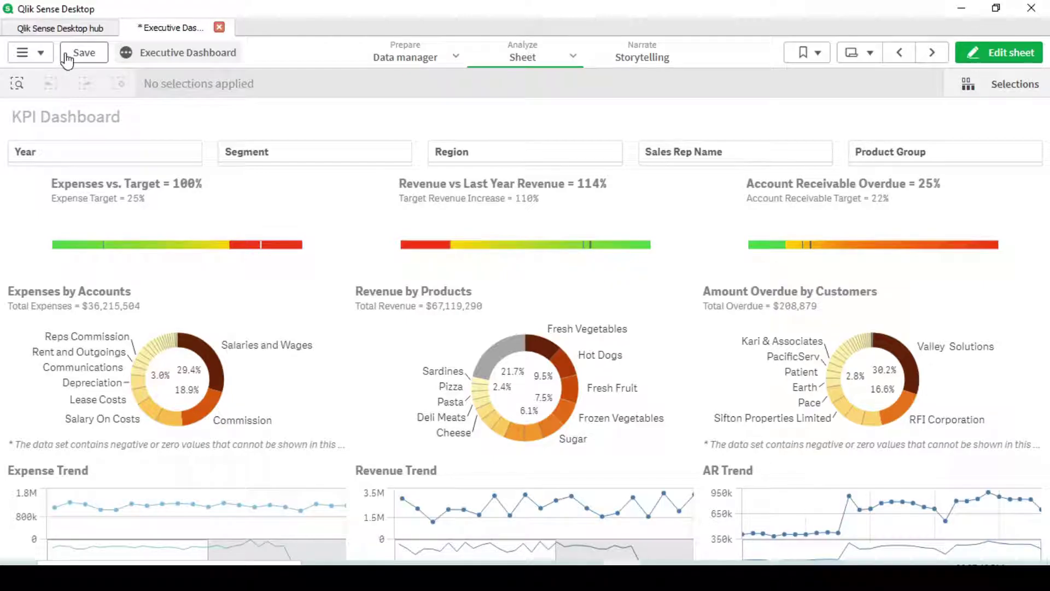
left_click(26, 53)
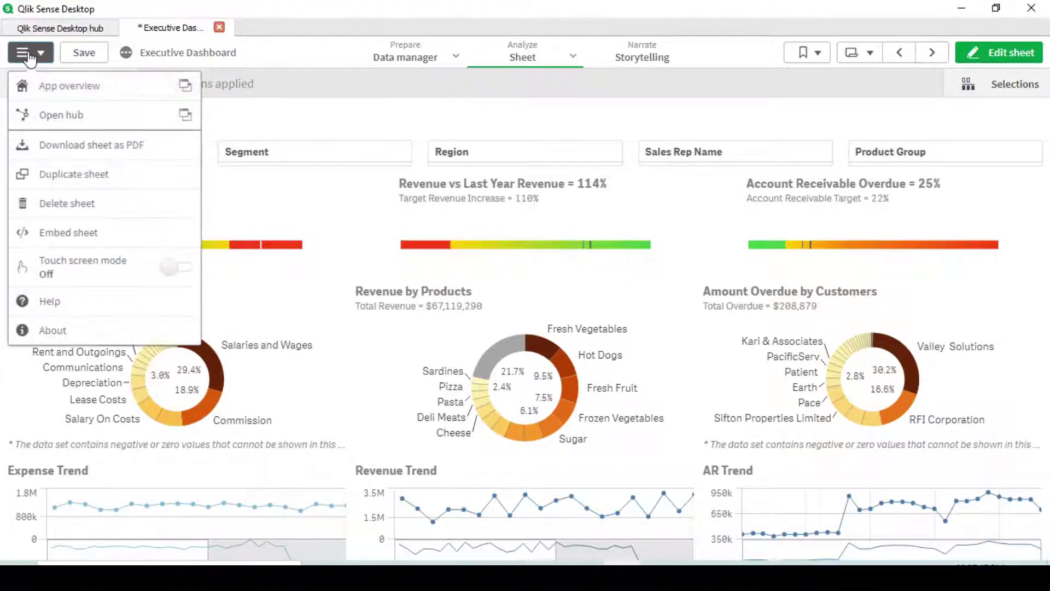
left_click(73, 93)
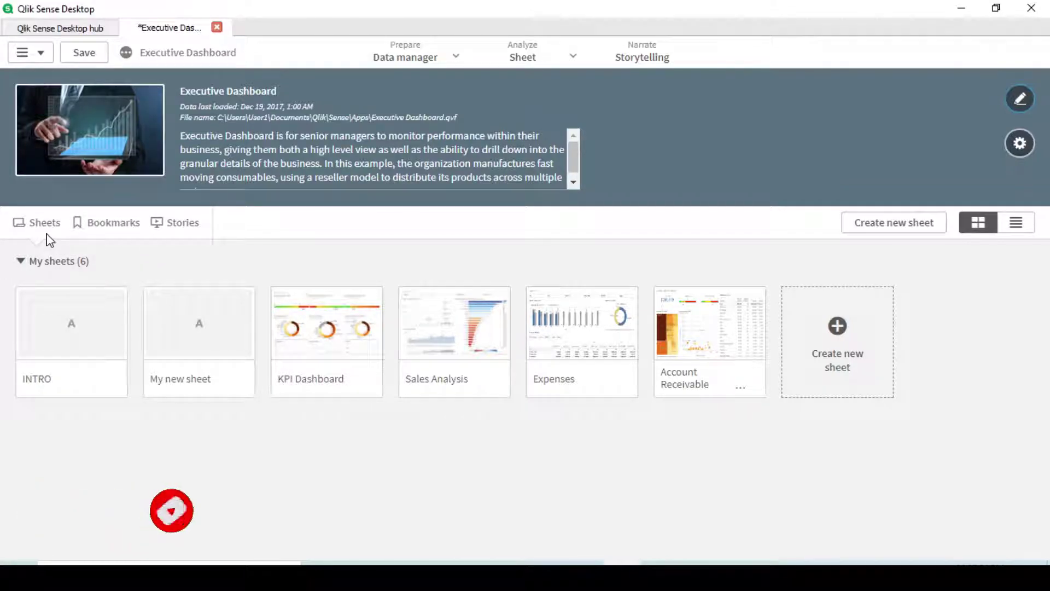
- Review the general options available from the app overview and list the app's data preparation tools
left_click(34, 53)
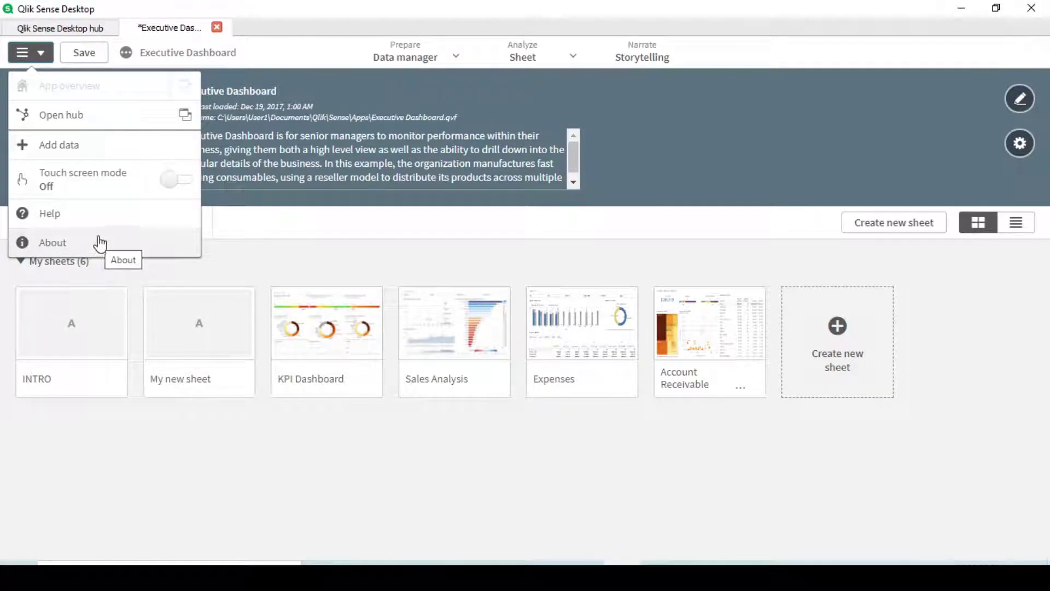
left_click(284, 61)
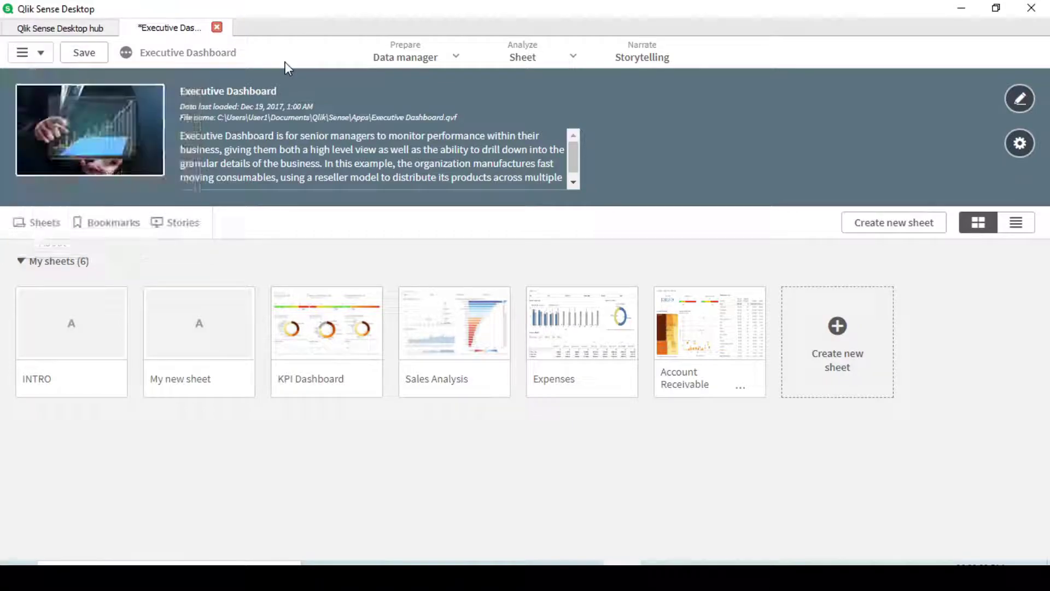
left_click(457, 57)
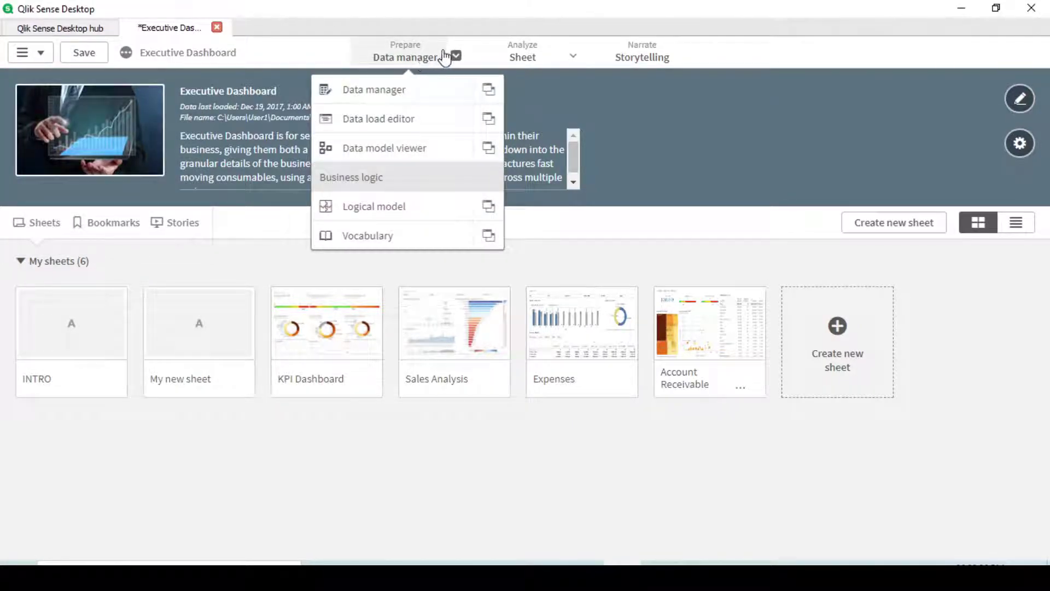